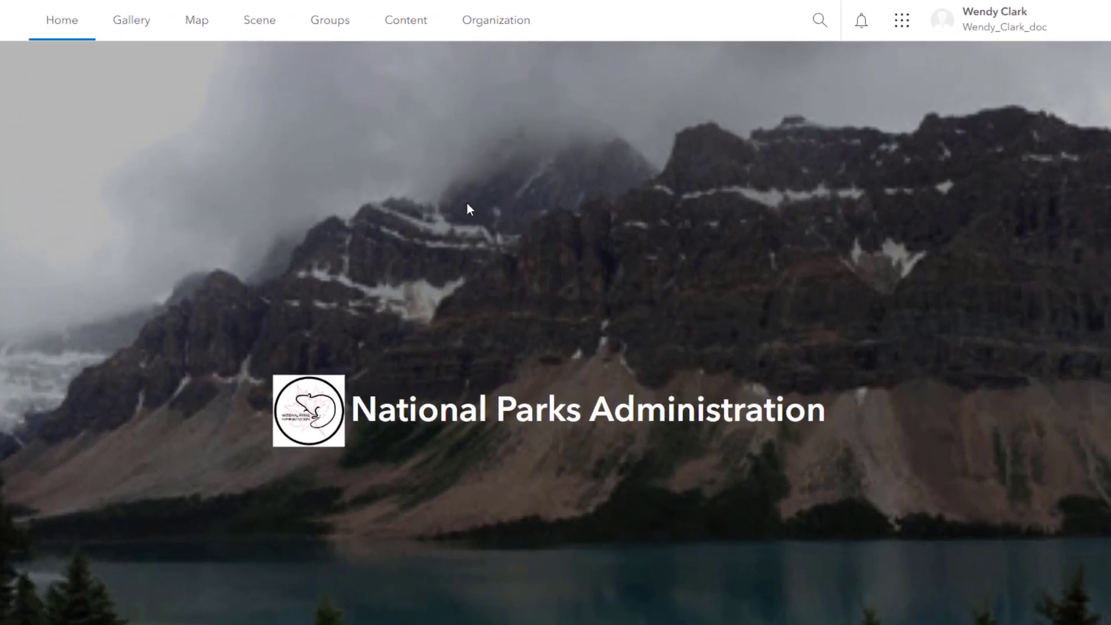
# - Open the My content page listing your own items, including the Ottawa tree distribution web map
pyautogui.click(413, 31)
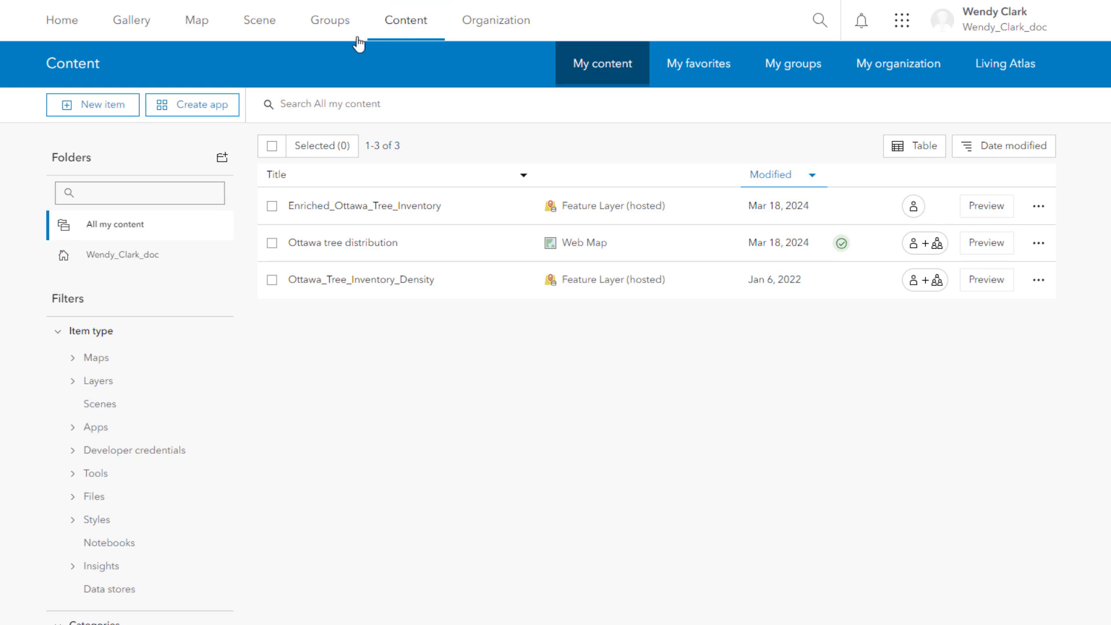
# - Open the New item dialog to add content from your device, cloud drives or as a feature layer
pyautogui.click(134, 111)
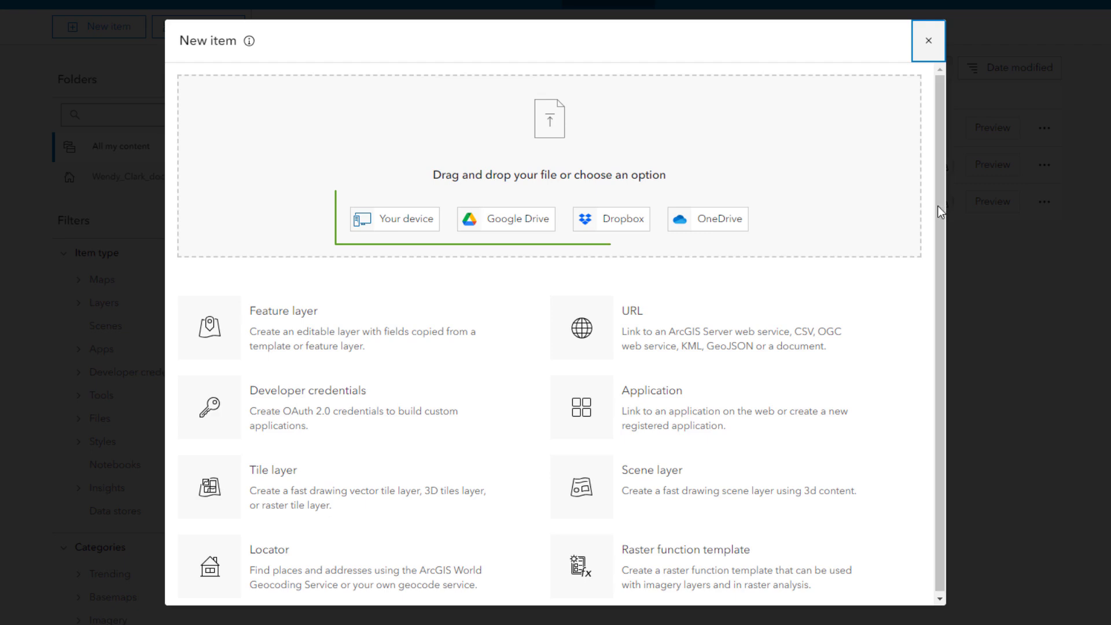
# - Drop the Prince Albert burned-area CSV into the New item dialog, then cancel without adding it
pyautogui.moveTo(937, 298); pyautogui.dragTo(712, 173)
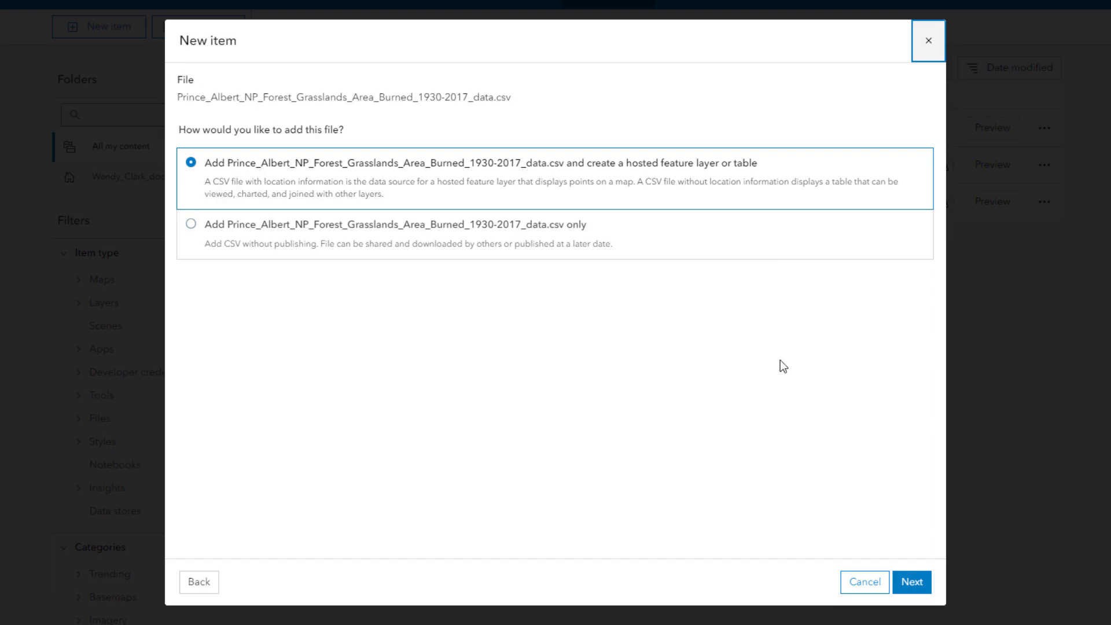
pyautogui.click(848, 582)
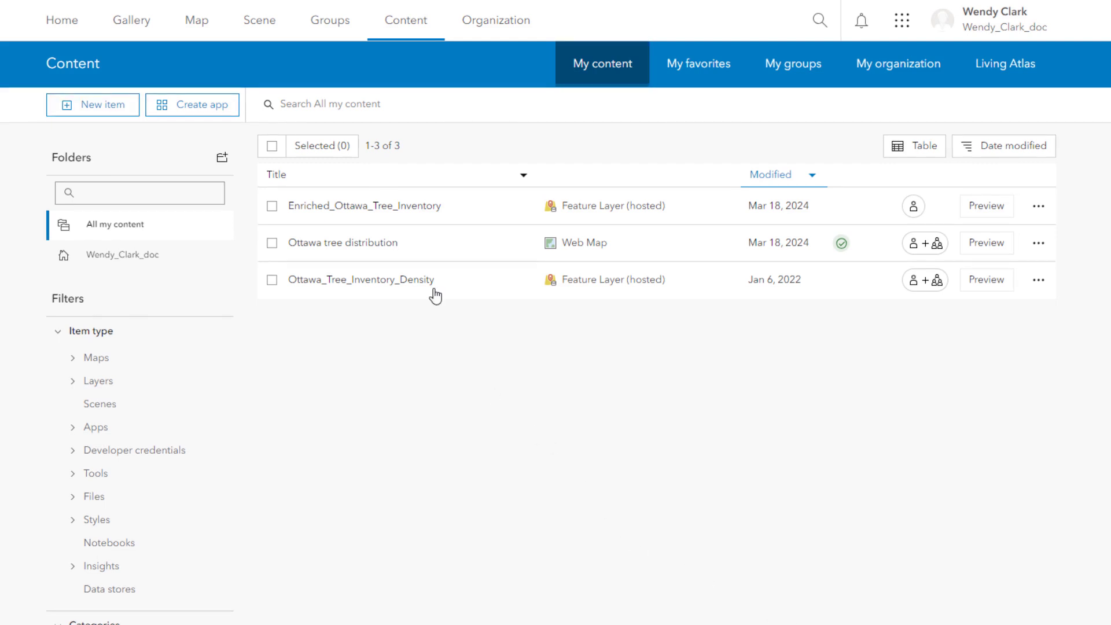
pyautogui.click(387, 245)
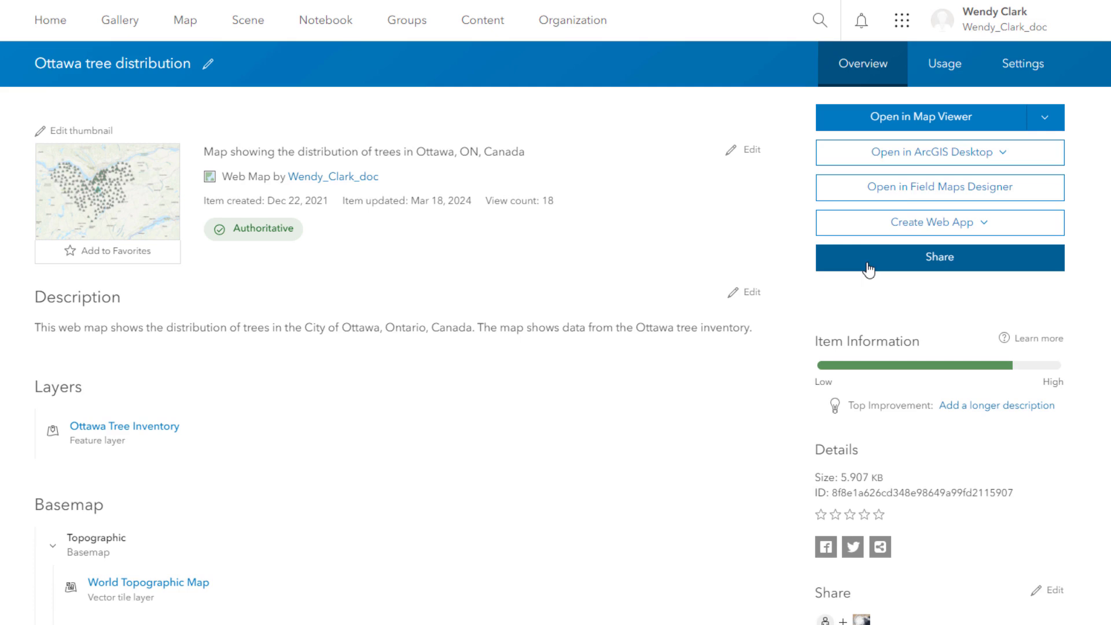
pyautogui.click(1029, 75)
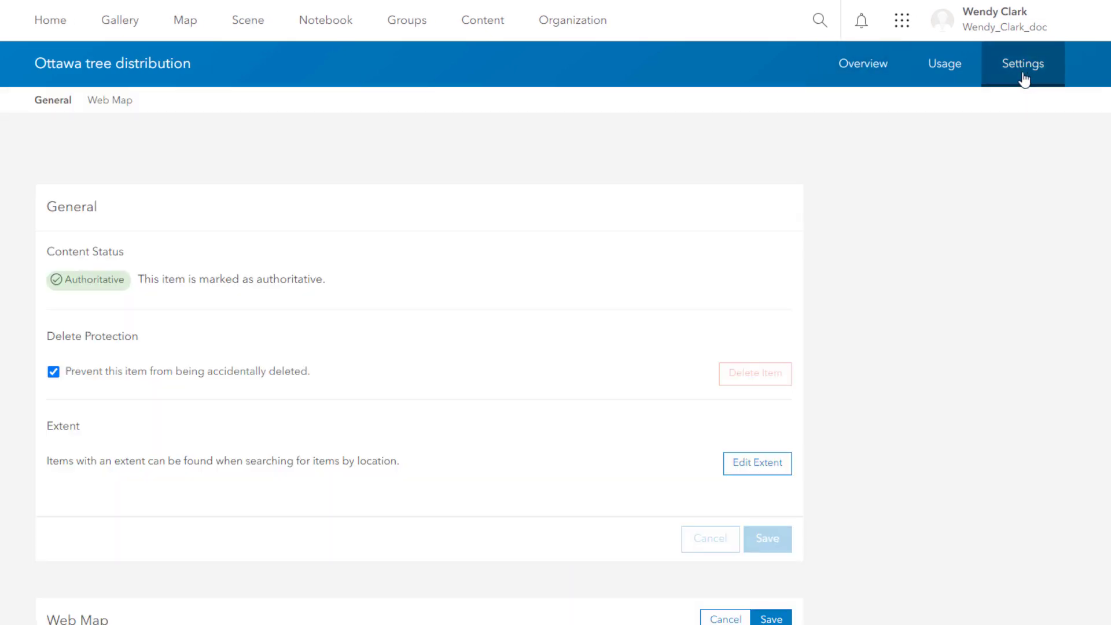
pyautogui.click(485, 25)
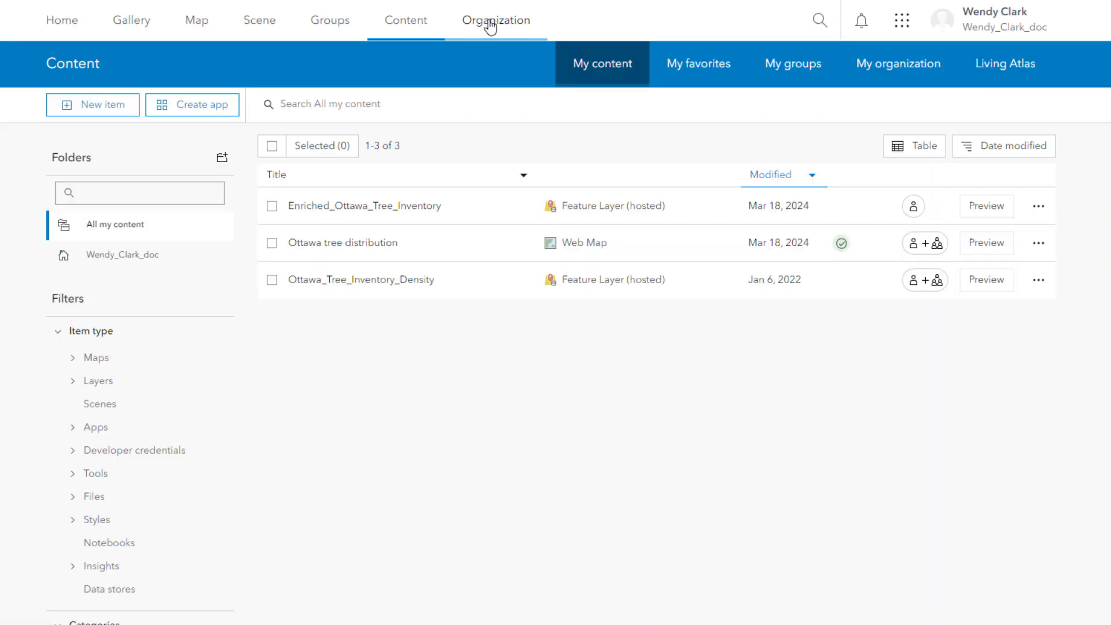
# - Browse My groups and Living Atlas content, ending on My organization's 76 items
pyautogui.click(779, 74)
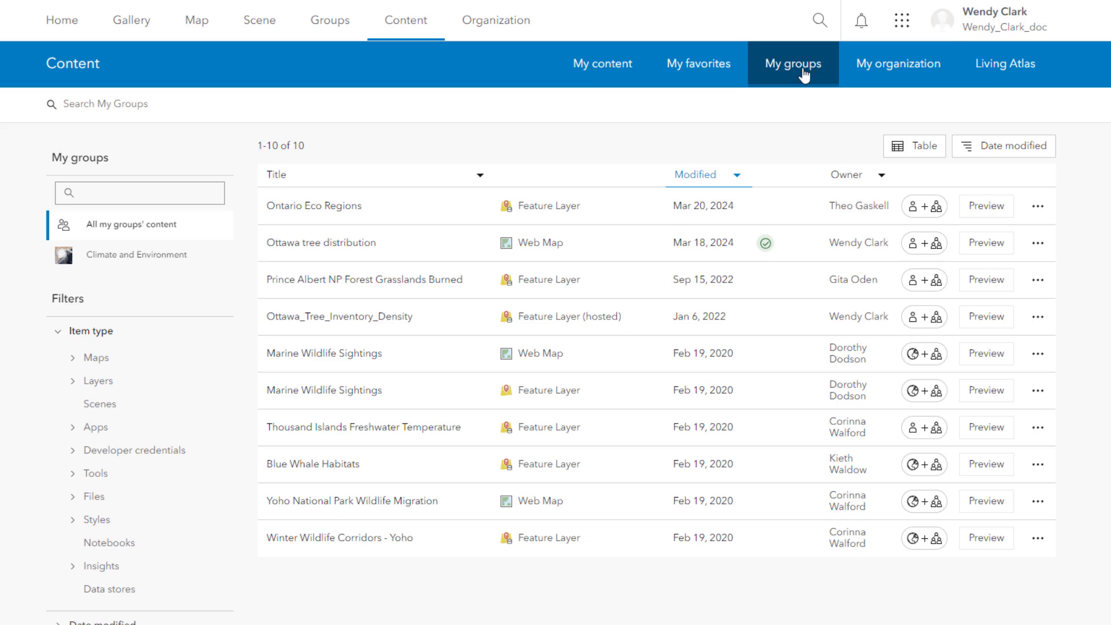
pyautogui.click(882, 74)
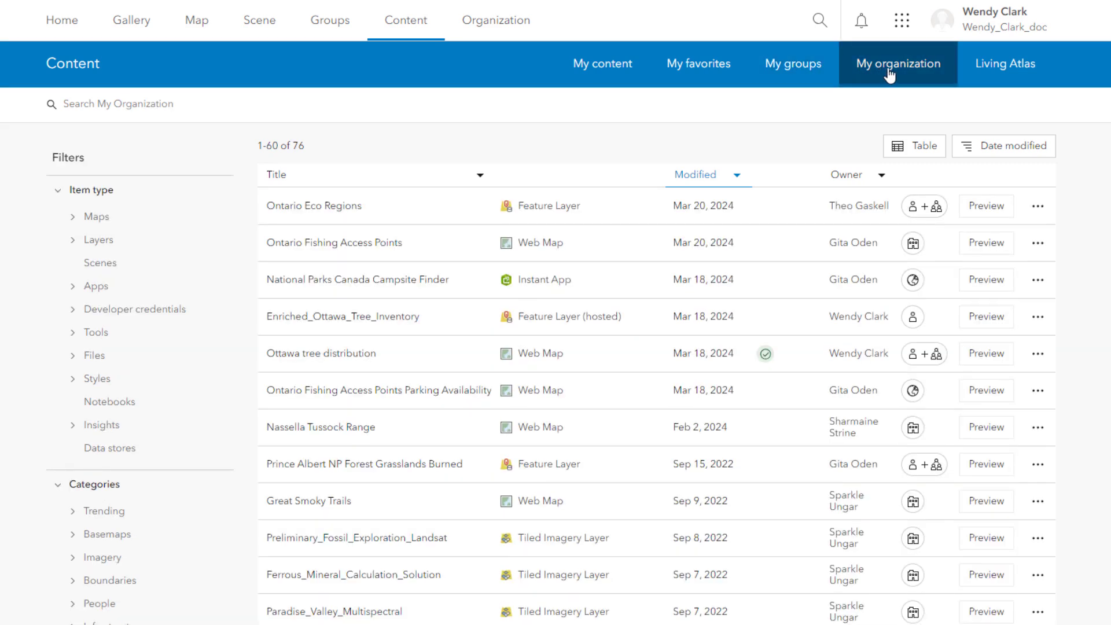
pyautogui.click(993, 69)
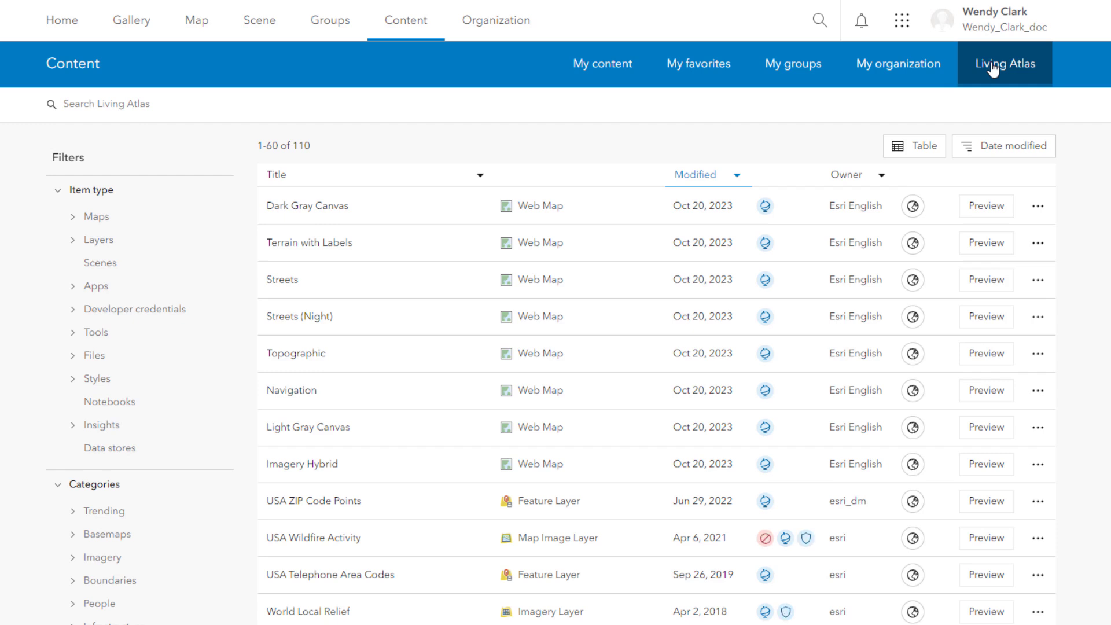
pyautogui.click(899, 66)
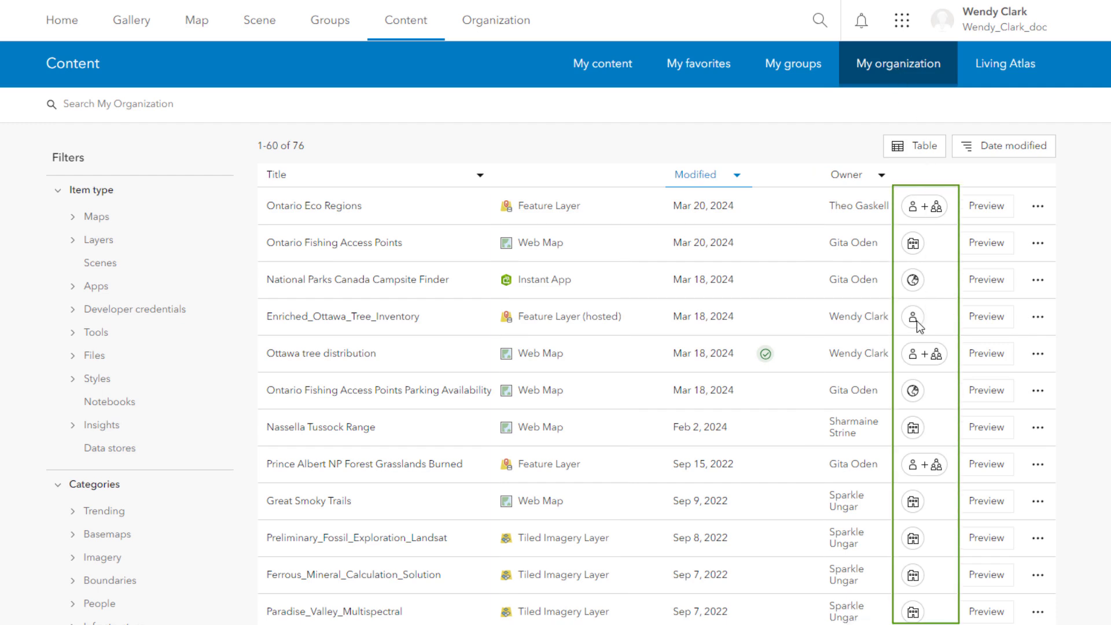
# - Sort the organization content by Owner and filter item type to Web maps, leaving 18 items
pyautogui.moveTo(917, 249)
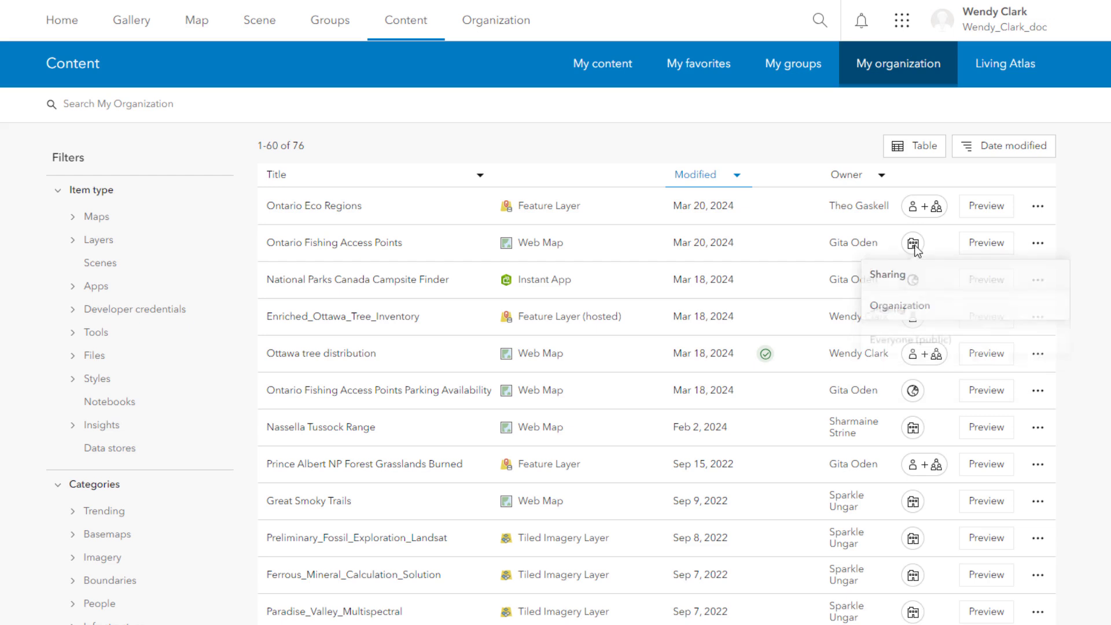
pyautogui.moveTo(925, 214)
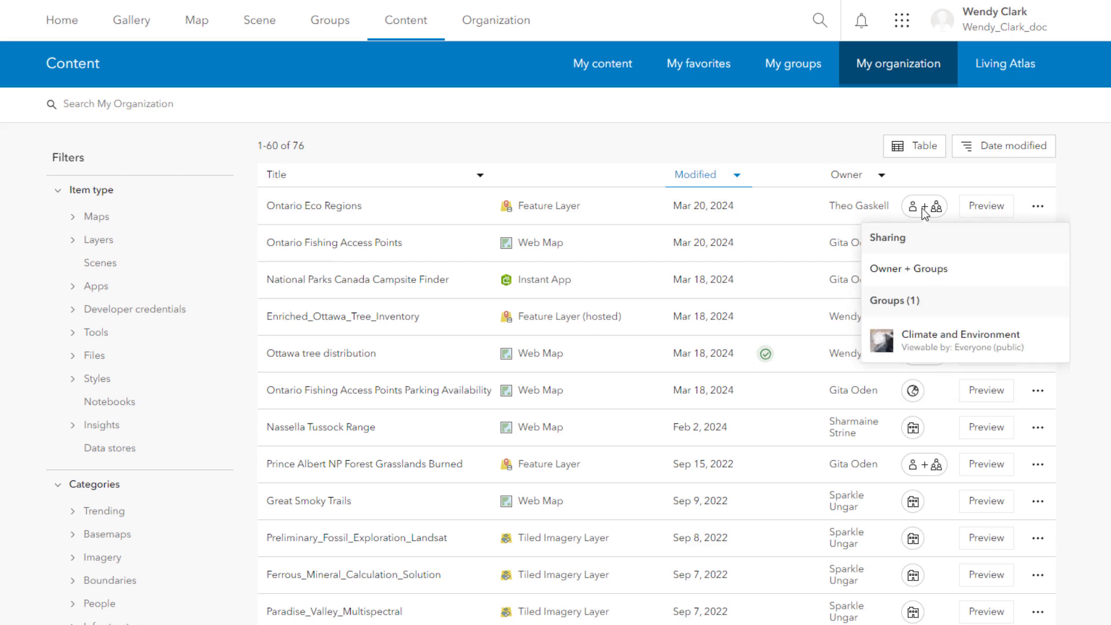
pyautogui.click(970, 149)
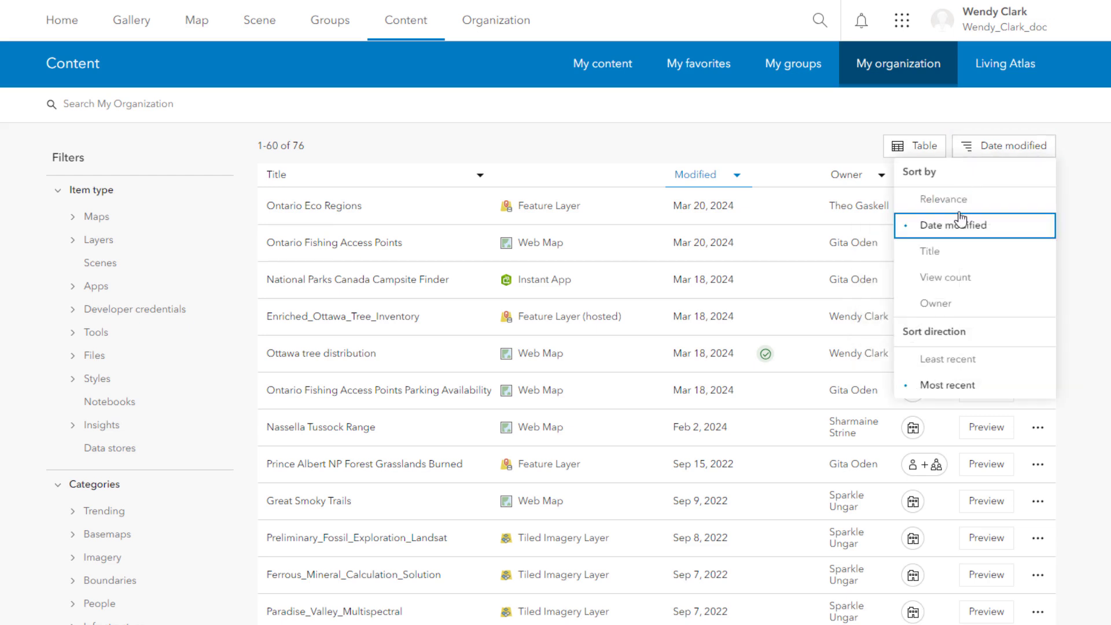
pyautogui.click(936, 303)
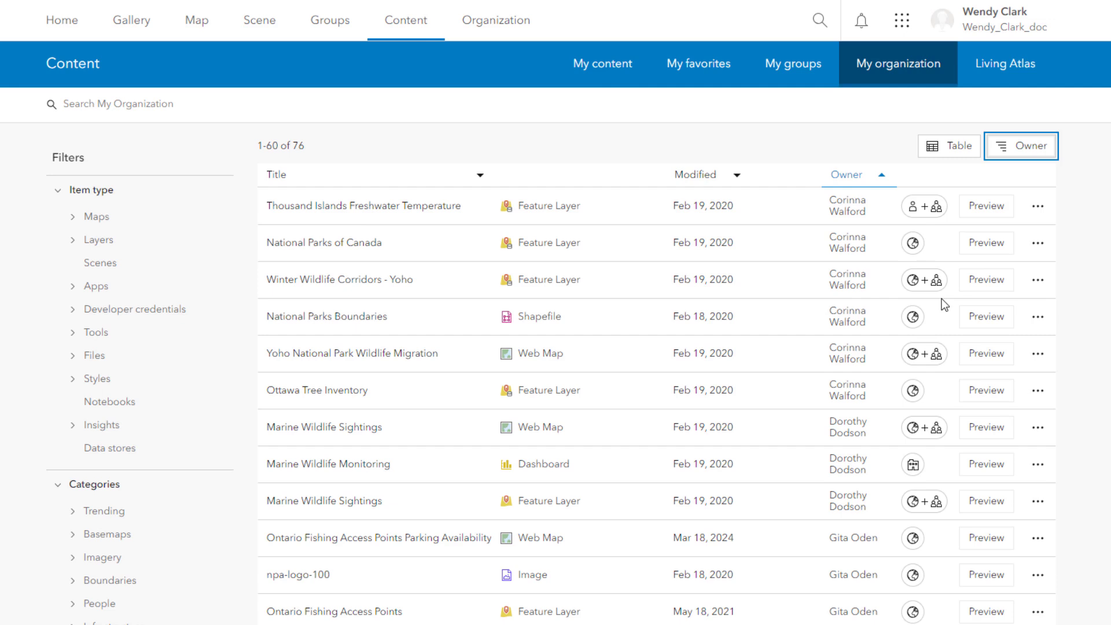
pyautogui.click(72, 218)
pyautogui.click(114, 245)
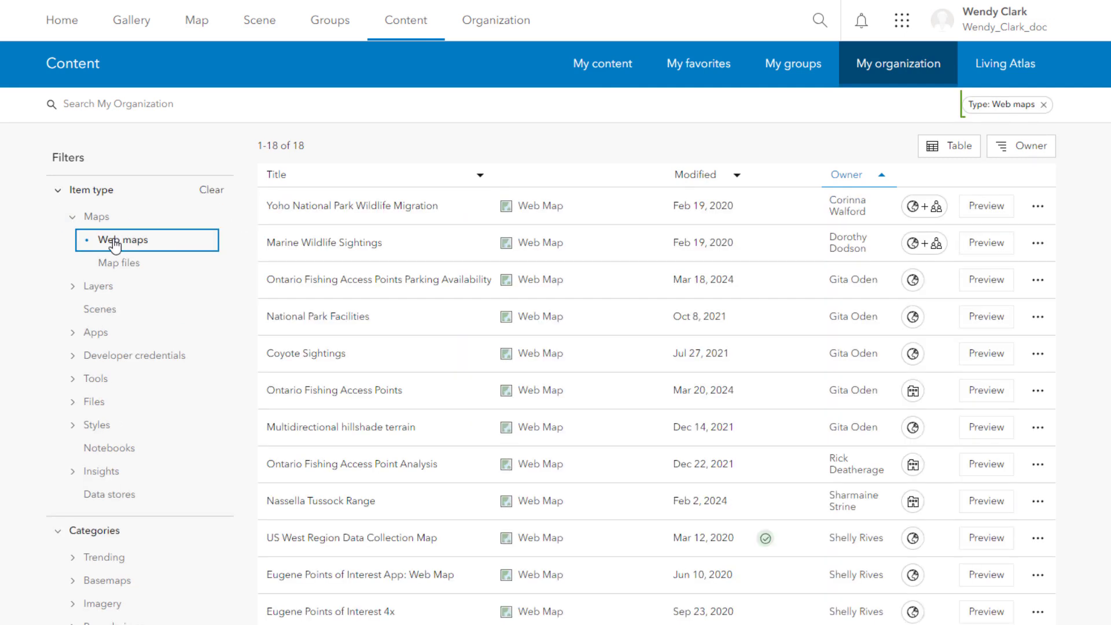
# - Search the organization's web maps for 'fishing' to show the 3 Ontario Fishing Access maps
pyautogui.click(321, 111)
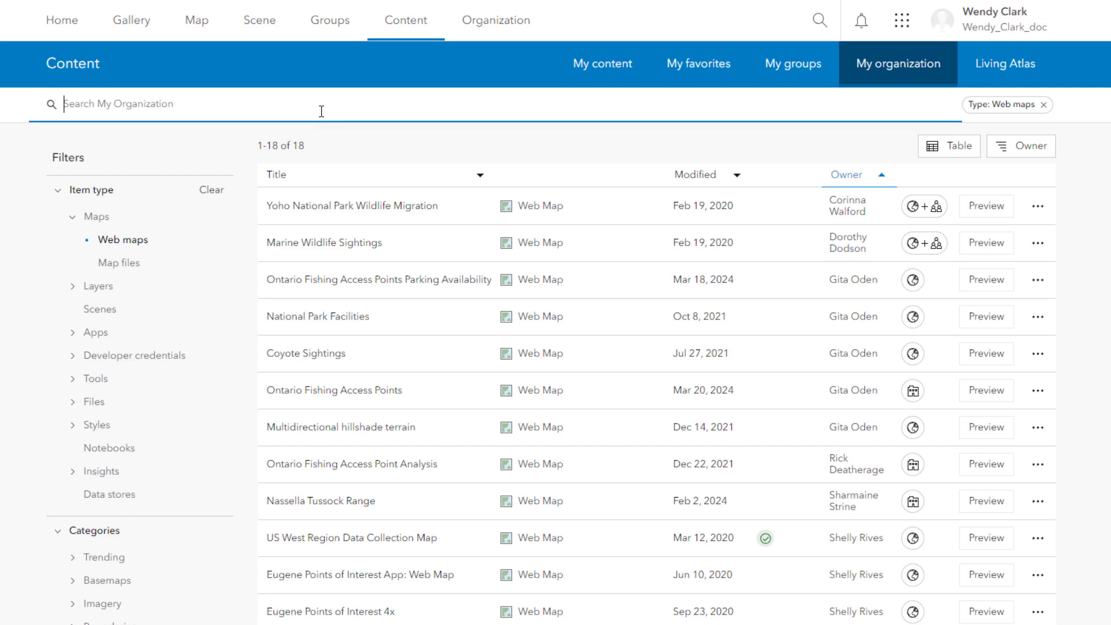
pyautogui.write('fishing')
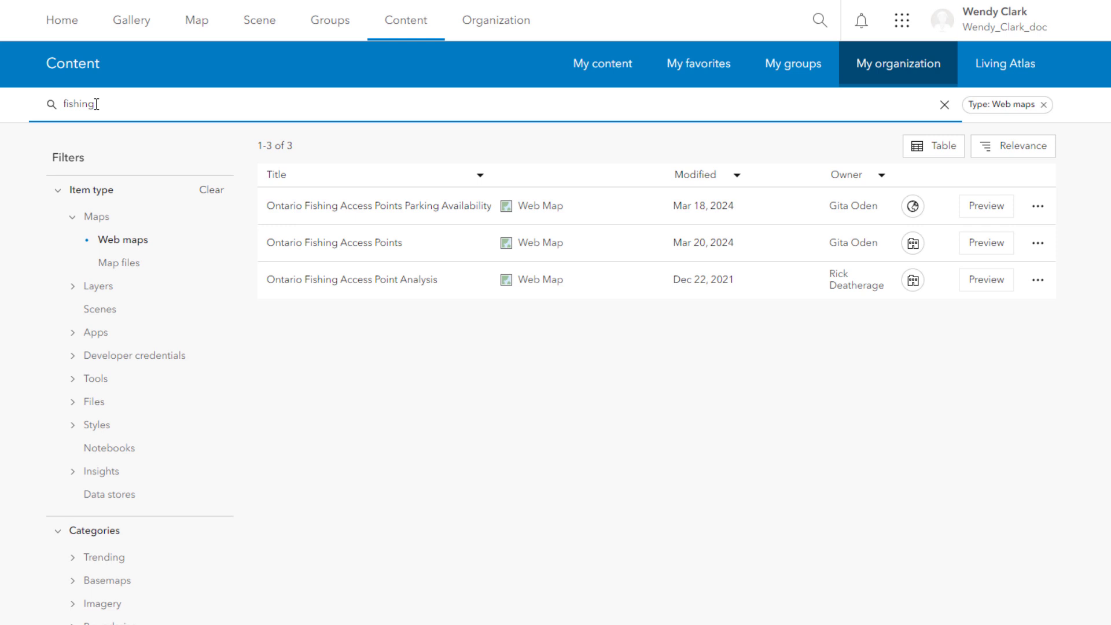
# - Preview Ontario Fishing Access Points, add it to favorites, and open its actions in My favorites
pyautogui.click(975, 252)
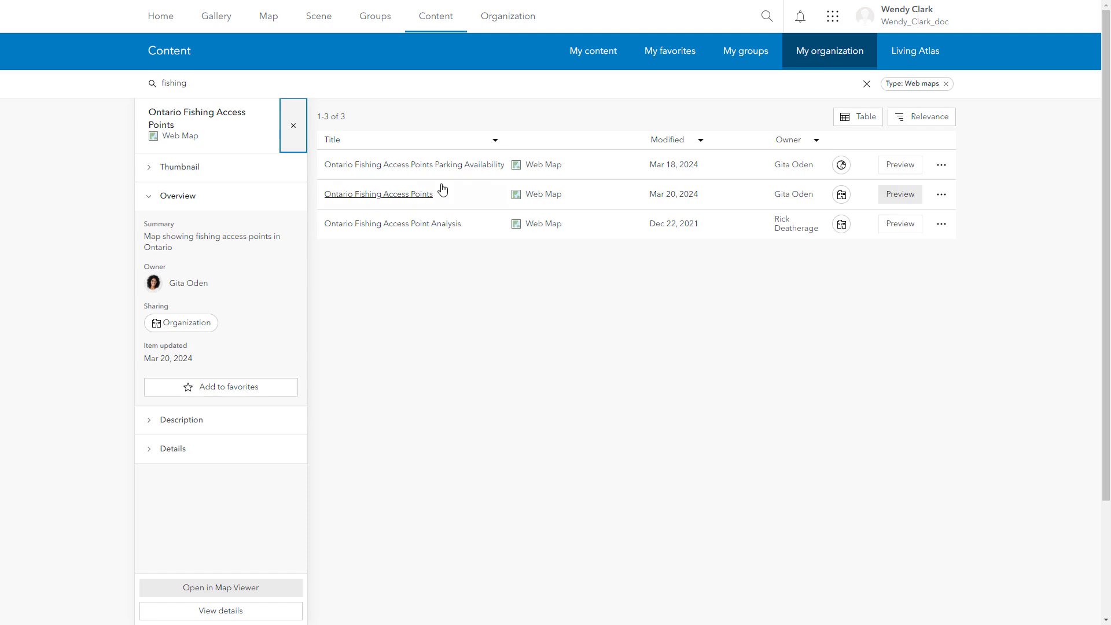
pyautogui.click(151, 173)
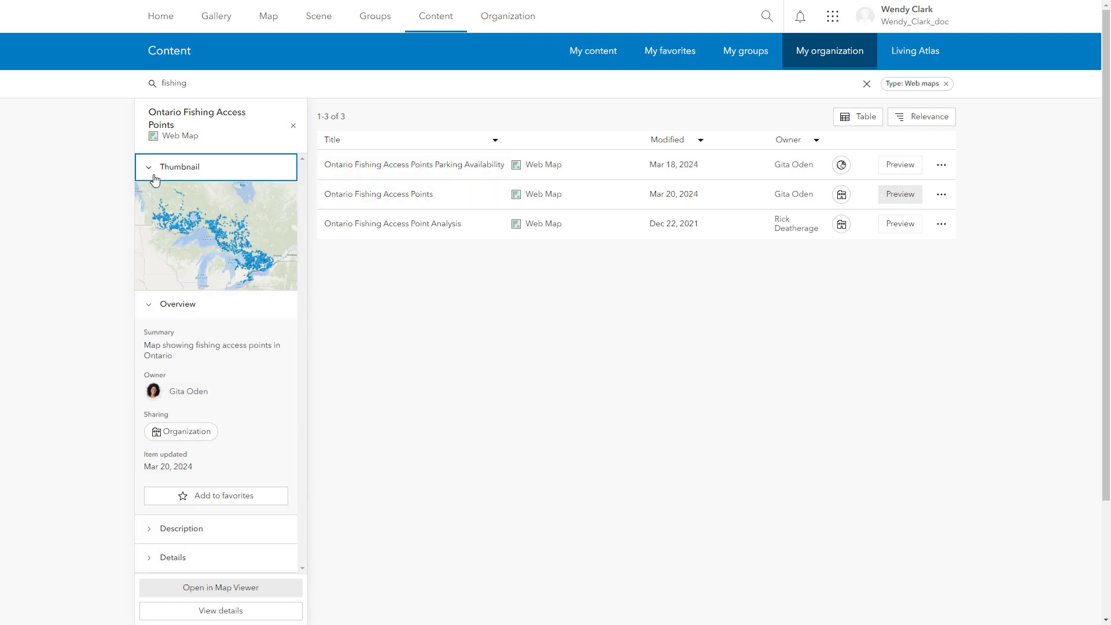
pyautogui.click(158, 528)
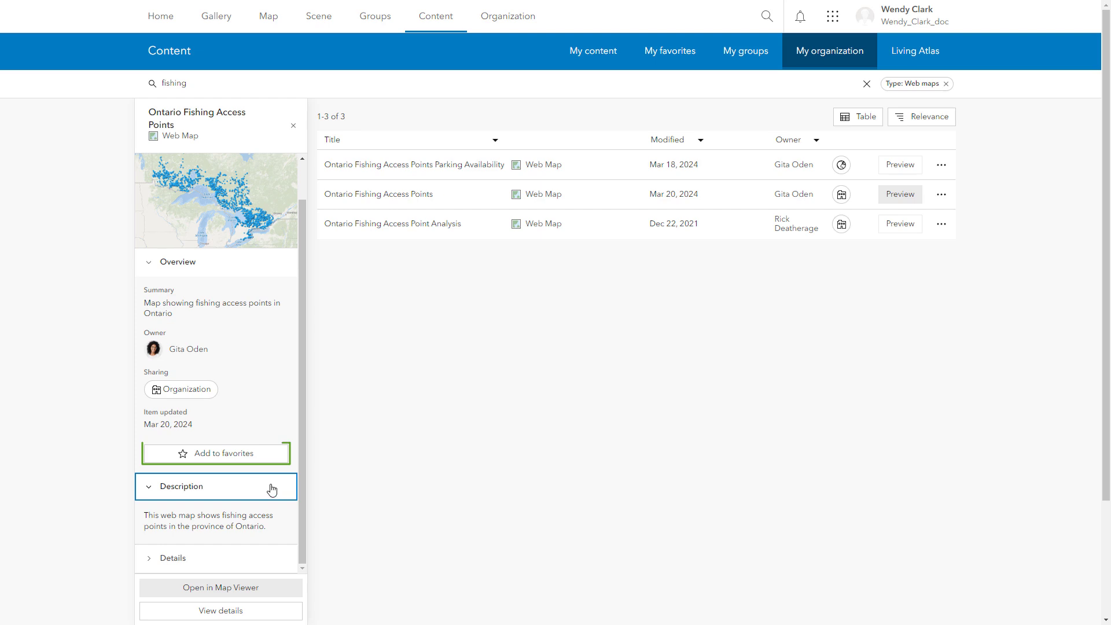
pyautogui.click(267, 457)
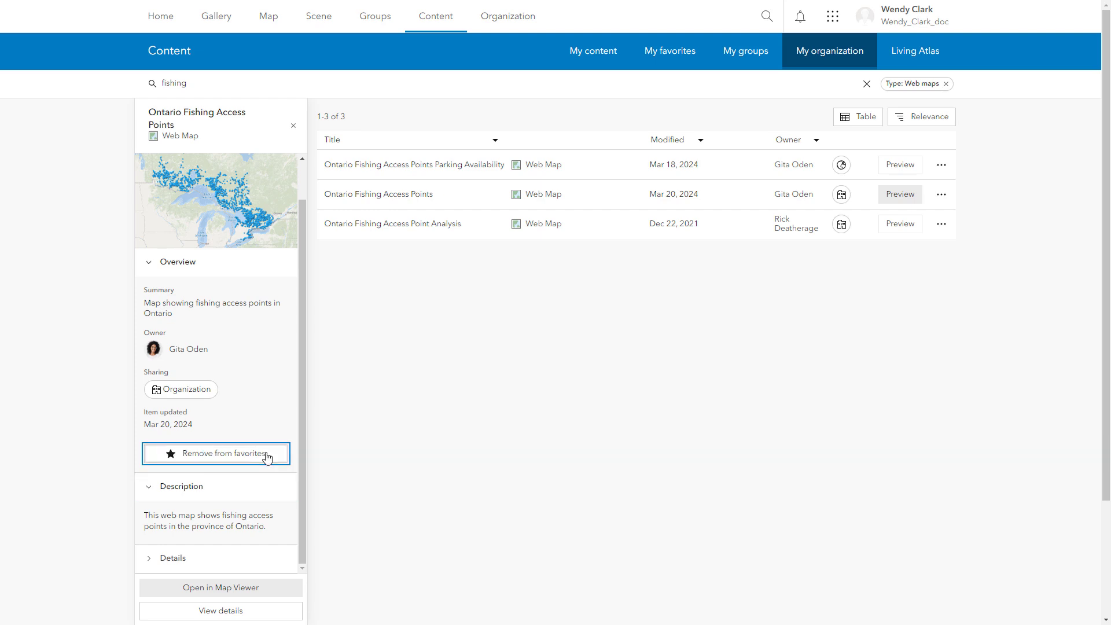
pyautogui.click(676, 64)
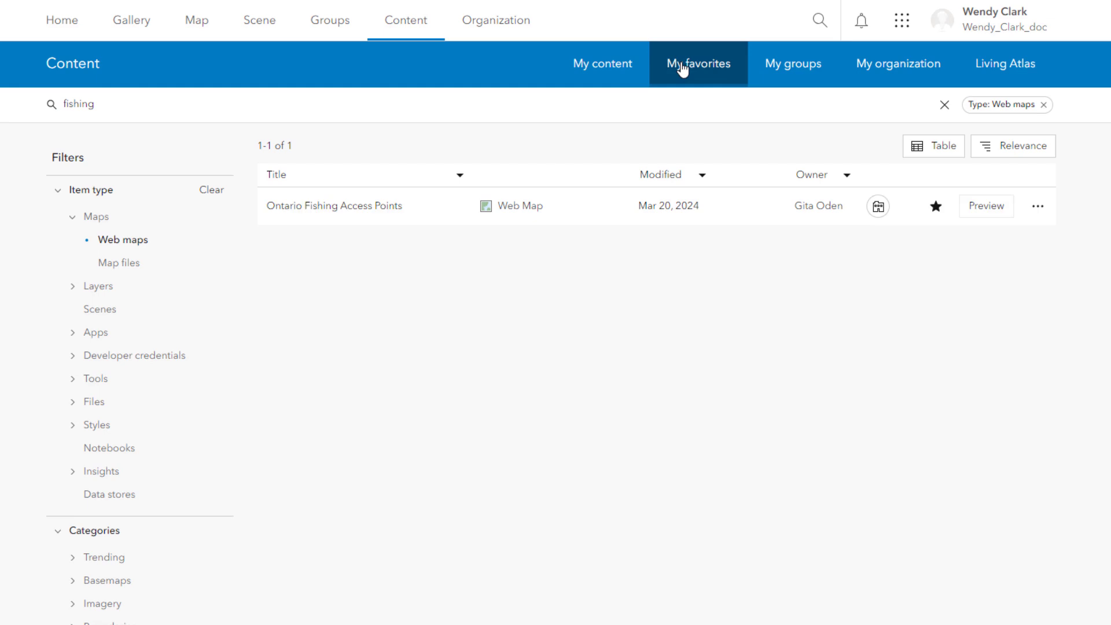
pyautogui.click(1038, 208)
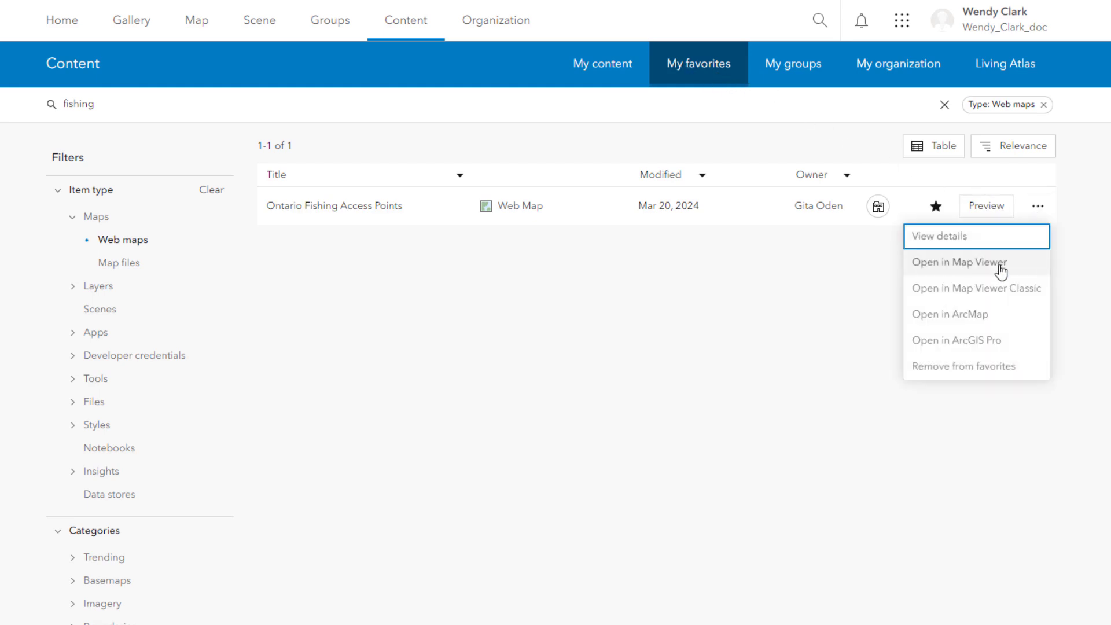
# - Open Ontario Fishing Access Points in Map Viewer and browse layers from My organization
pyautogui.click(1001, 271)
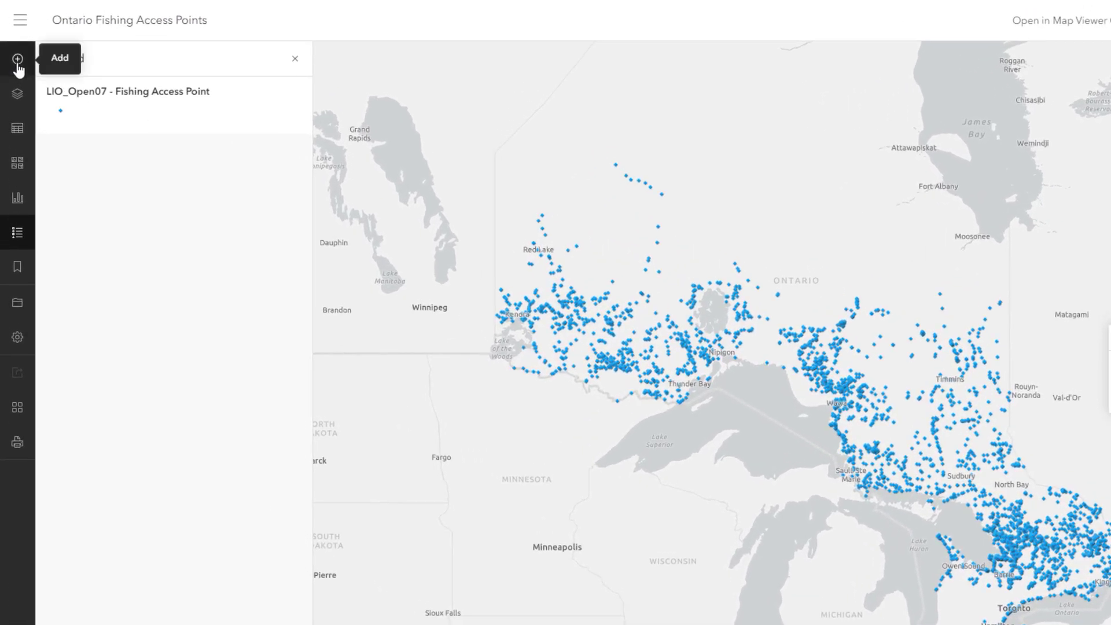
pyautogui.click(18, 61)
pyautogui.click(91, 72)
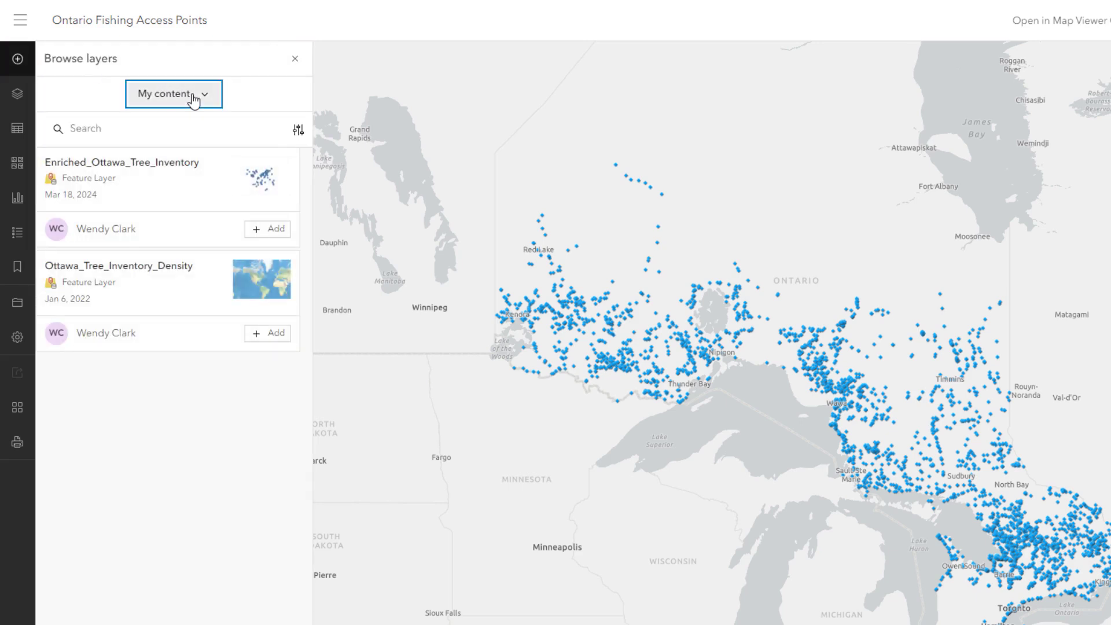
pyautogui.click(193, 98)
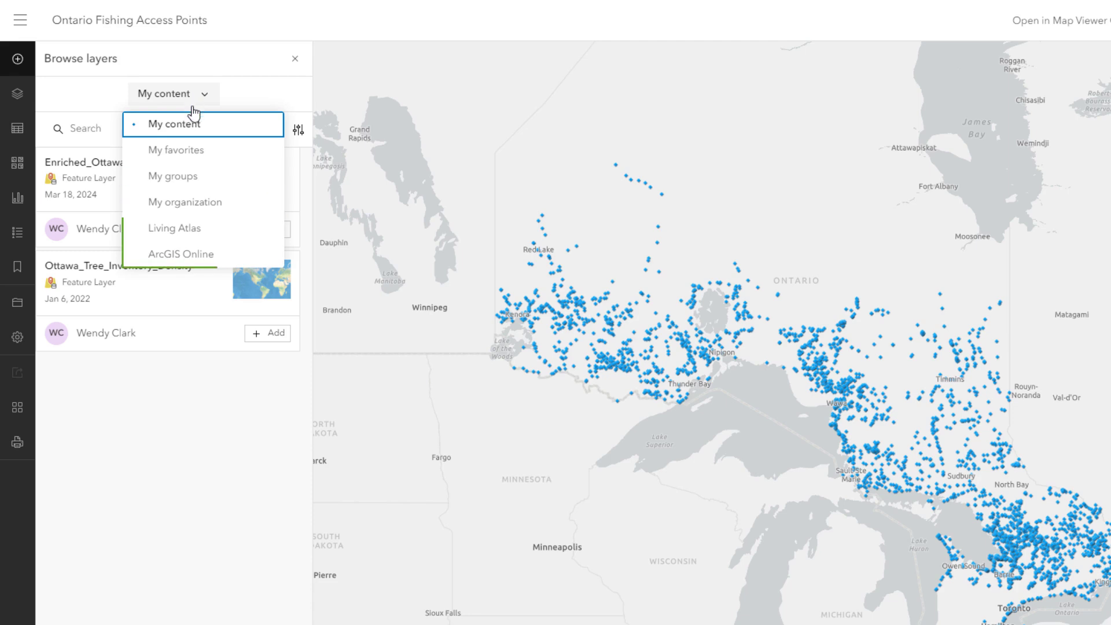
pyautogui.click(183, 206)
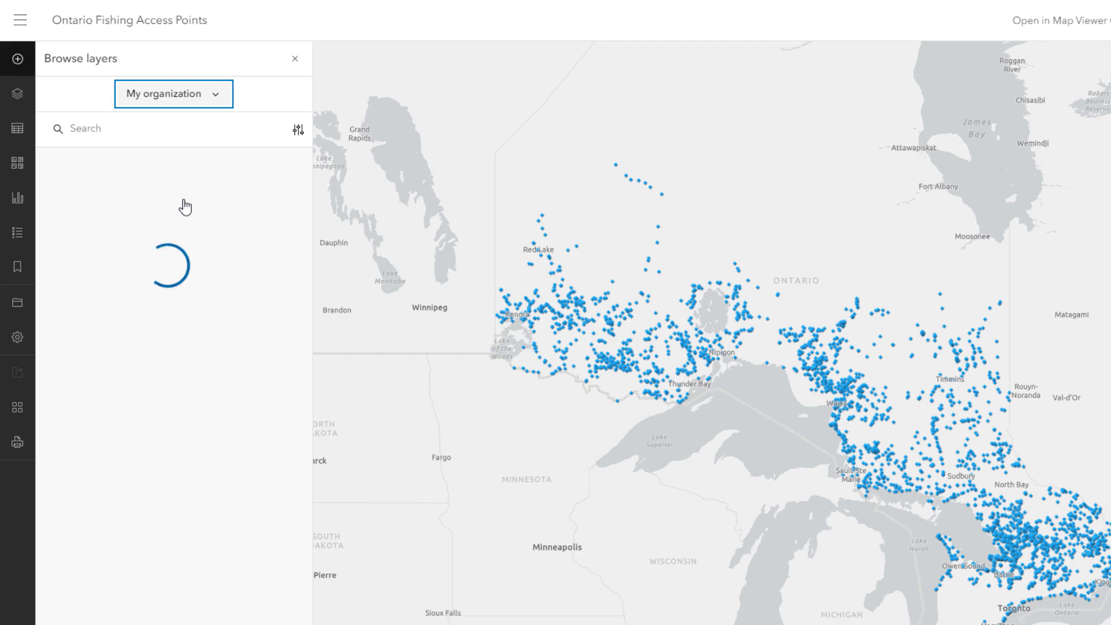
# - Filter to feature layers within the map area and add Ontario Eco Regions to the map
pyautogui.click(298, 131)
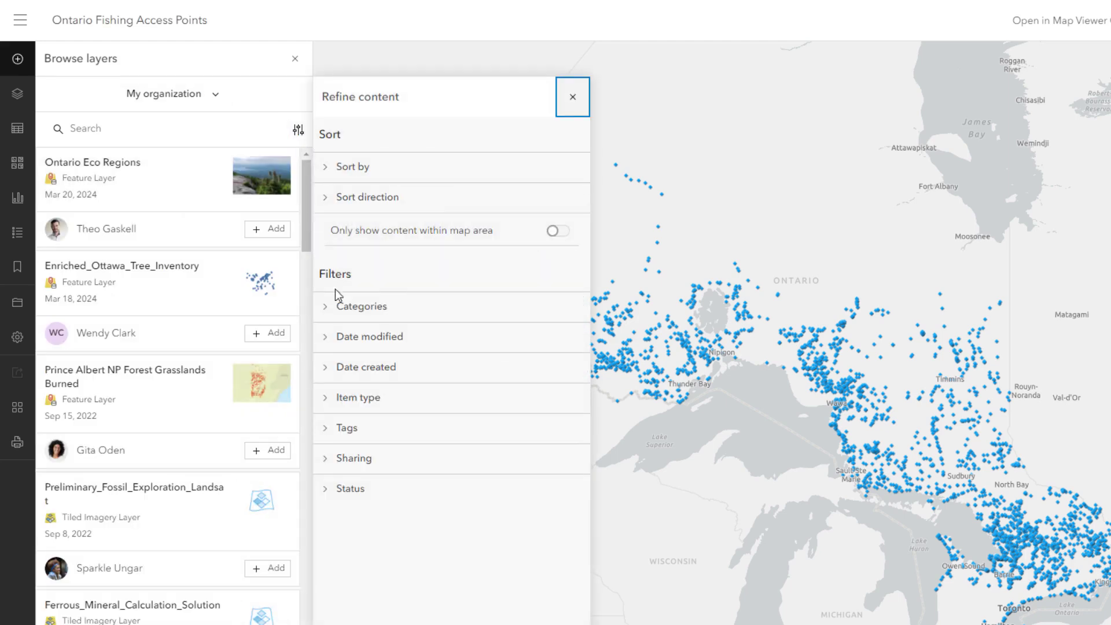
pyautogui.click(354, 402)
pyautogui.click(359, 427)
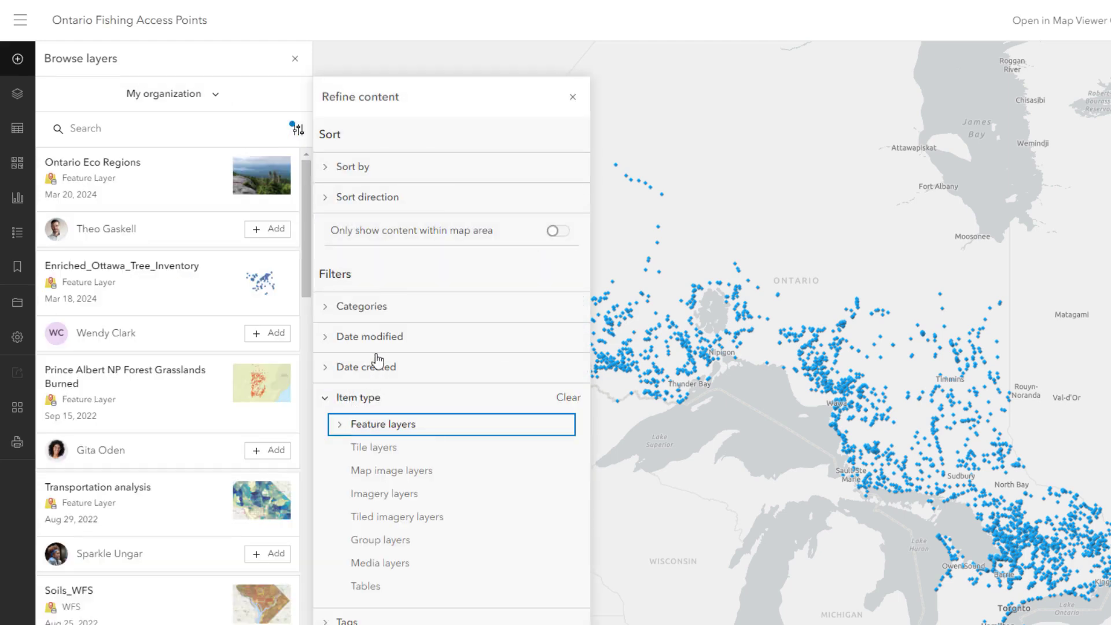
pyautogui.click(554, 233)
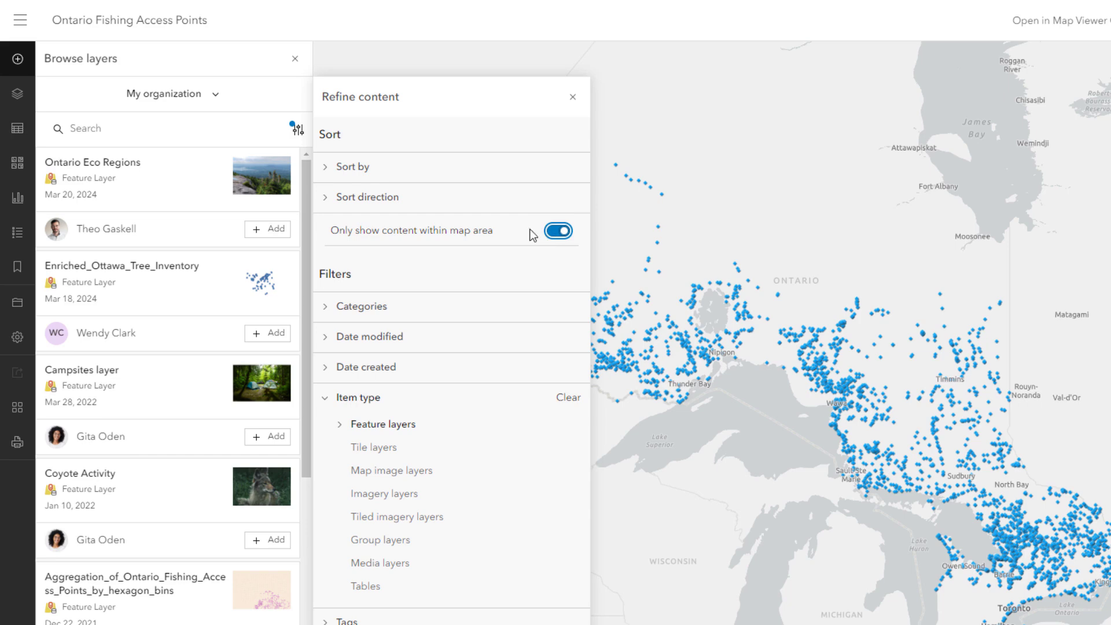
pyautogui.click(272, 231)
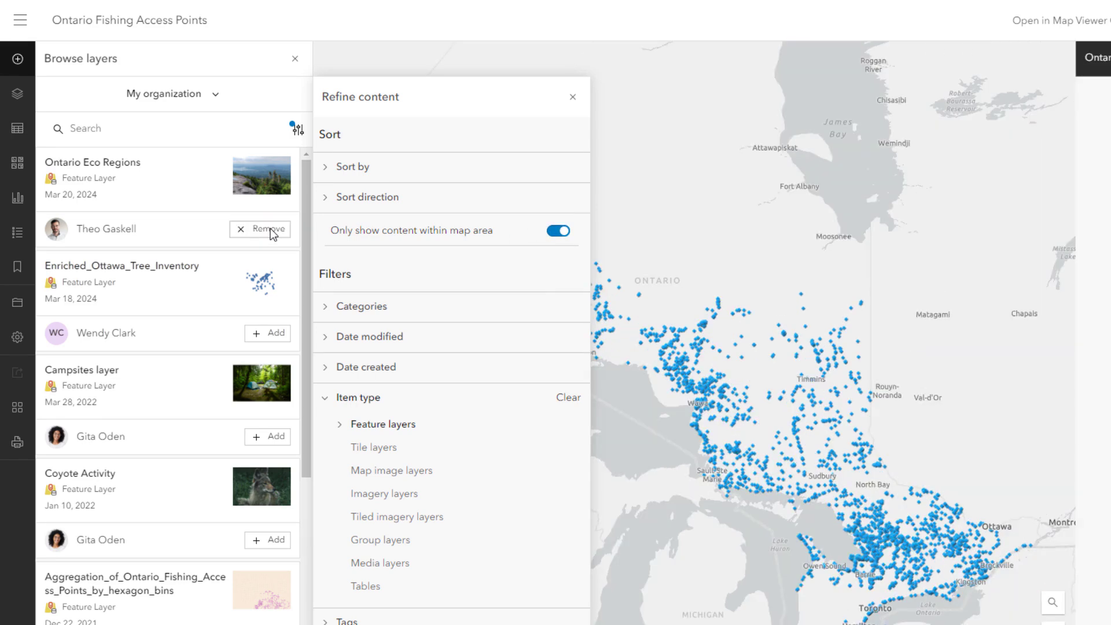